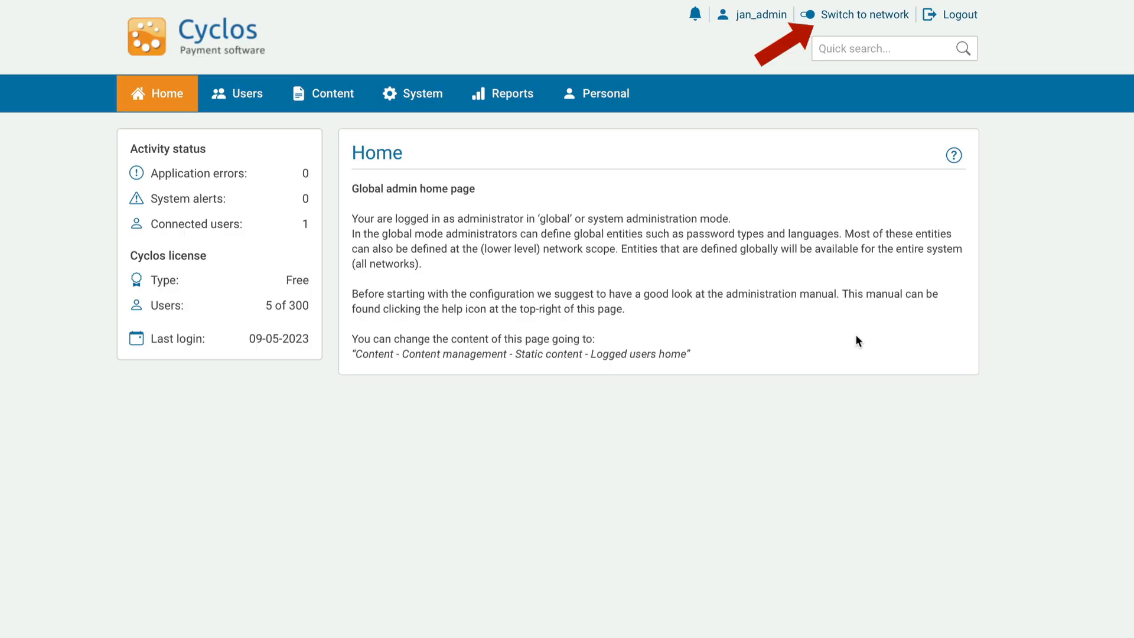
- Go to System > Networks and show the New button's options for creating a network
left_click(413, 101)
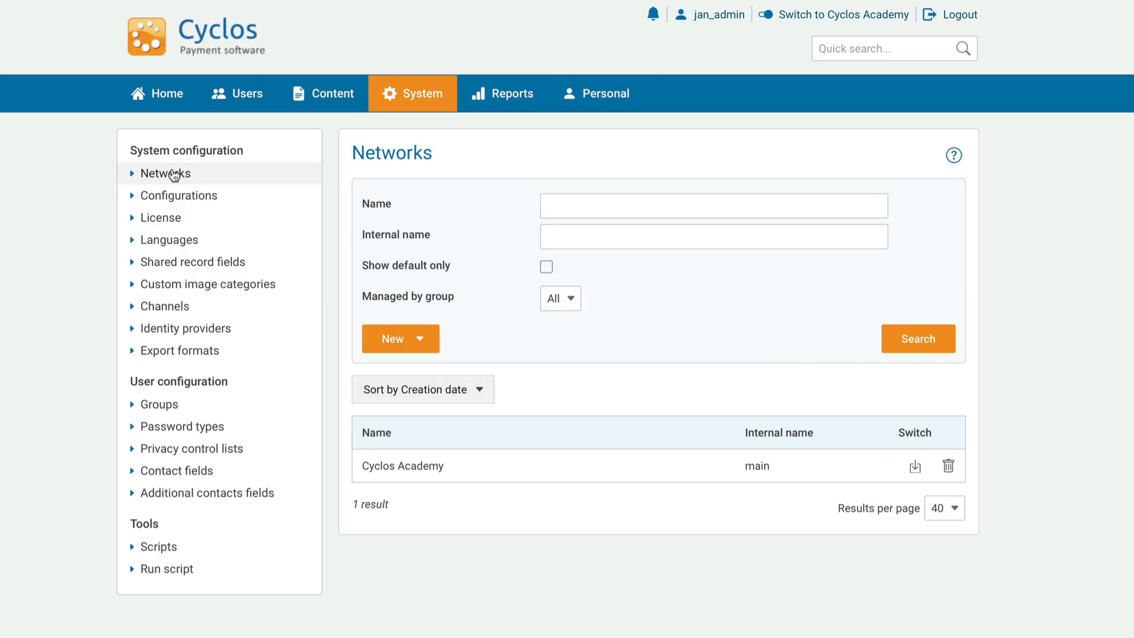
left_click(423, 343)
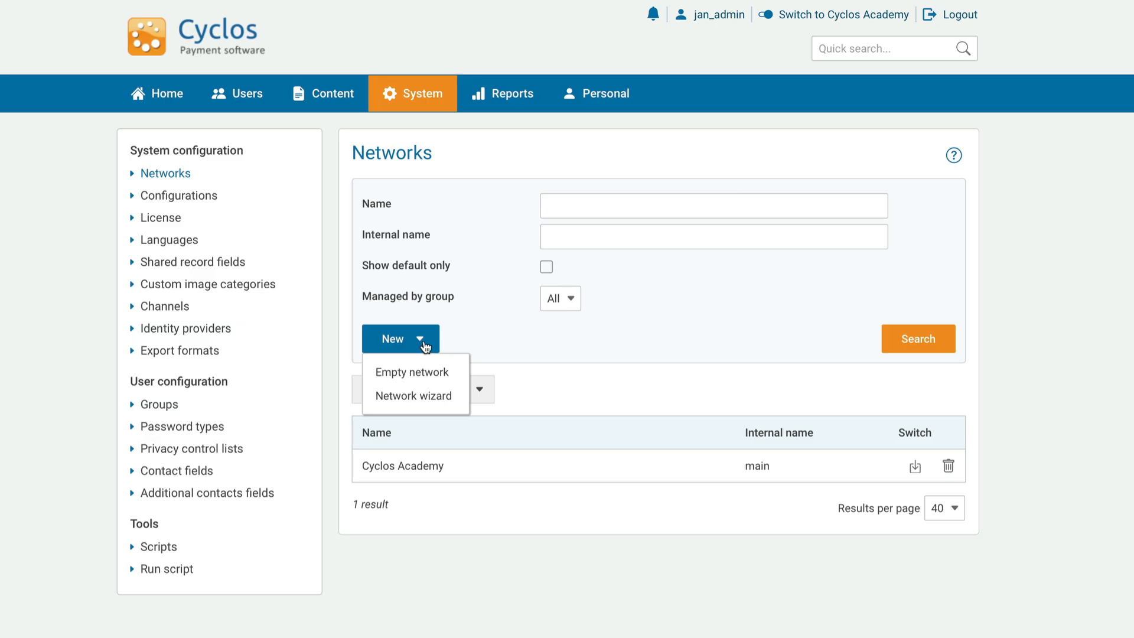
- Create an empty network 'My New Network', internal name mynewnetwork, described 'This is my new network'
left_click(424, 377)
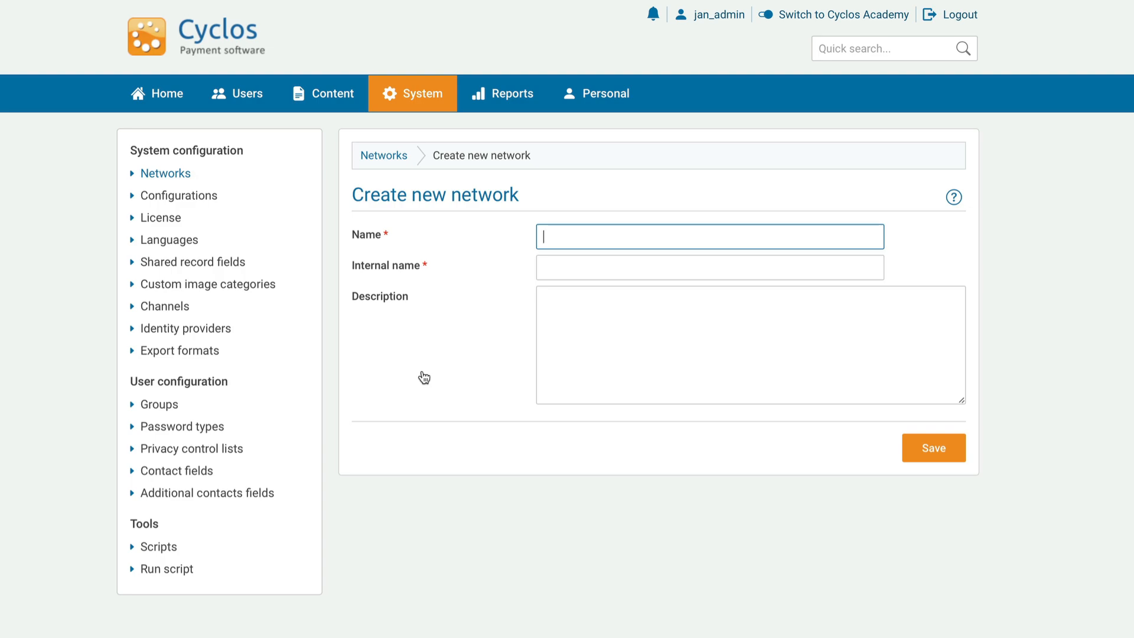
type("My New Network")
left_click(562, 269)
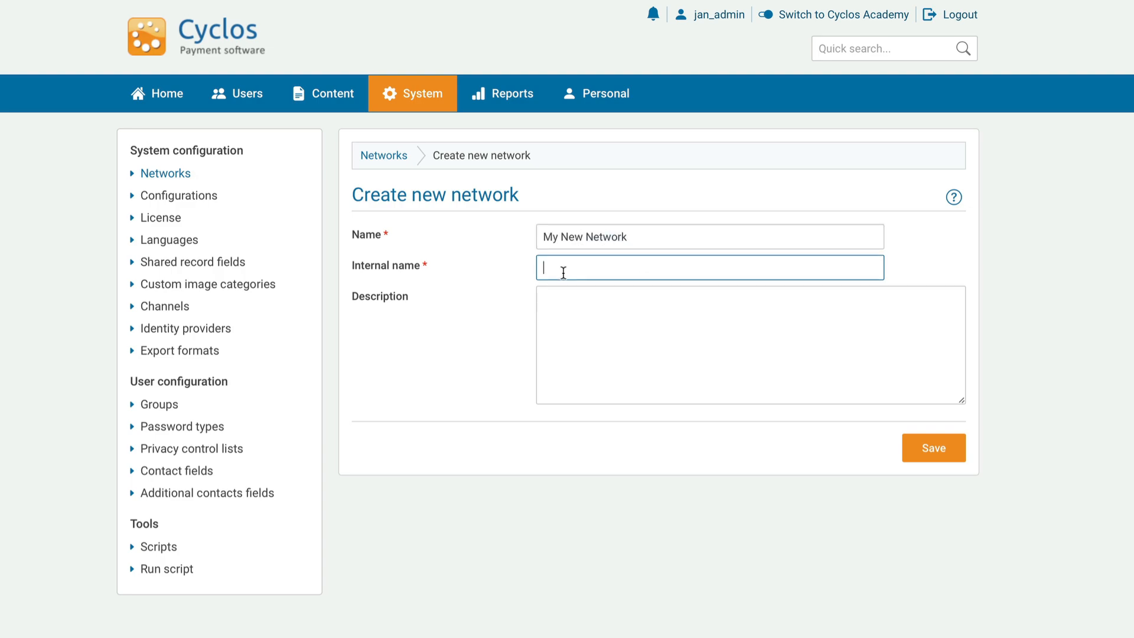
type("mynewnetwork")
left_click(578, 306)
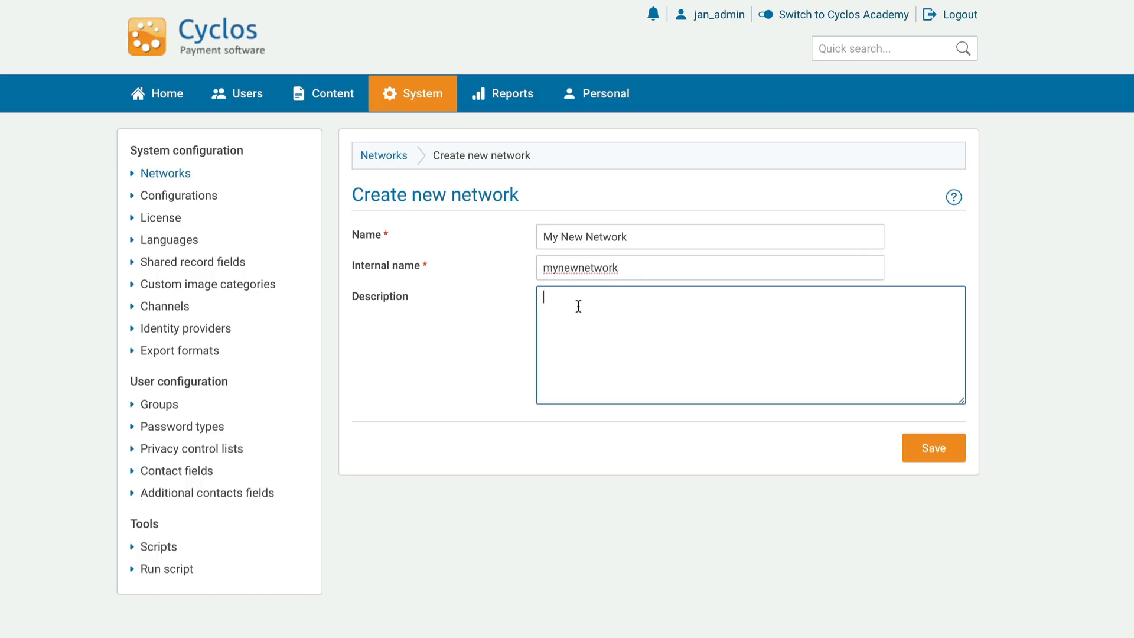
type("This is my new network")
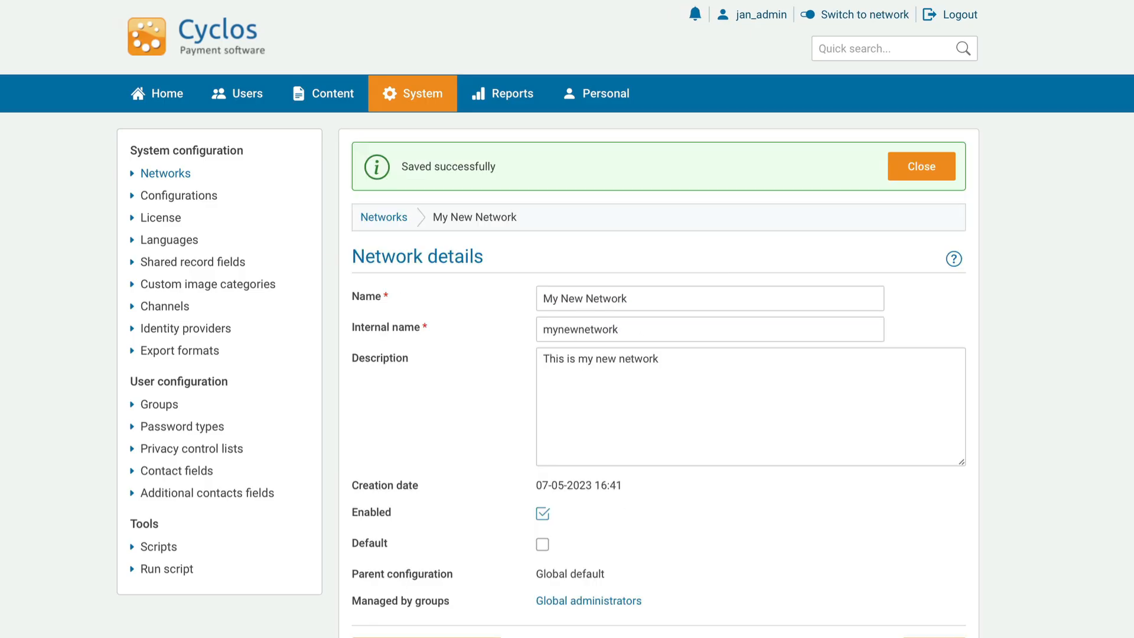
left_click(916, 178)
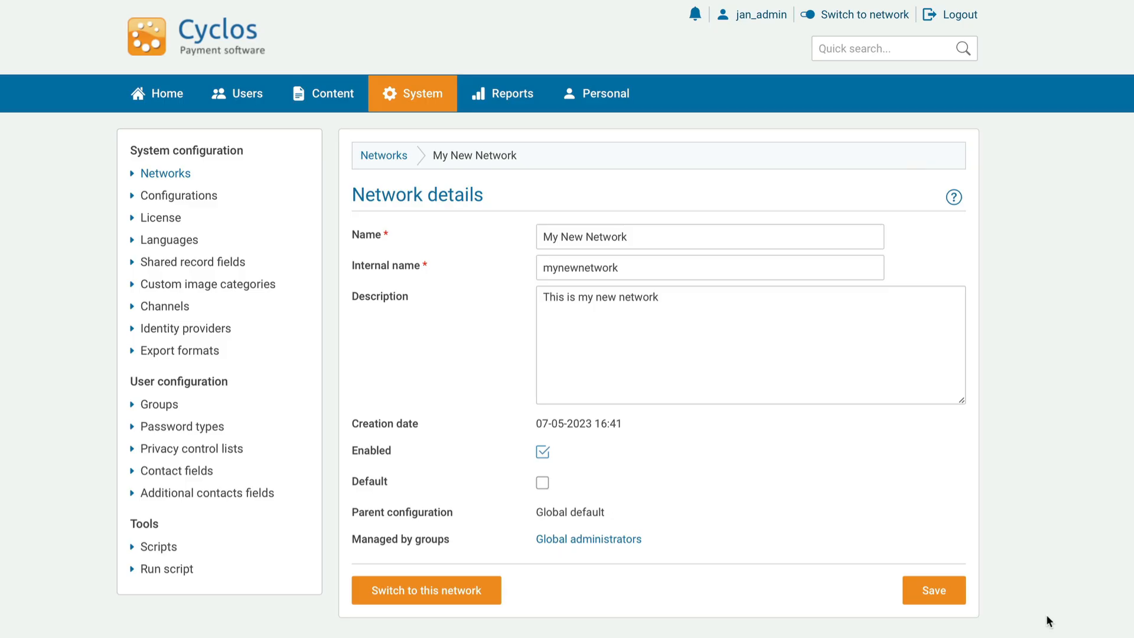
- Save My New Network's details again, leaving it enabled and Default unchecked
left_click(939, 592)
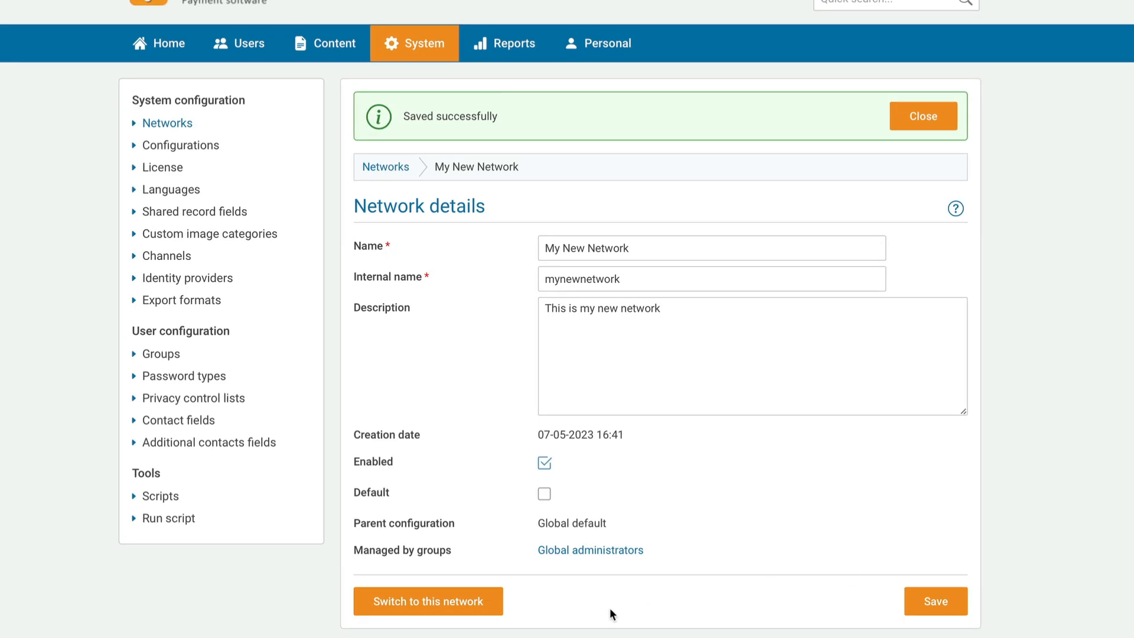
- Switch into My New Network, then go back to the global System configuration area
left_click(446, 609)
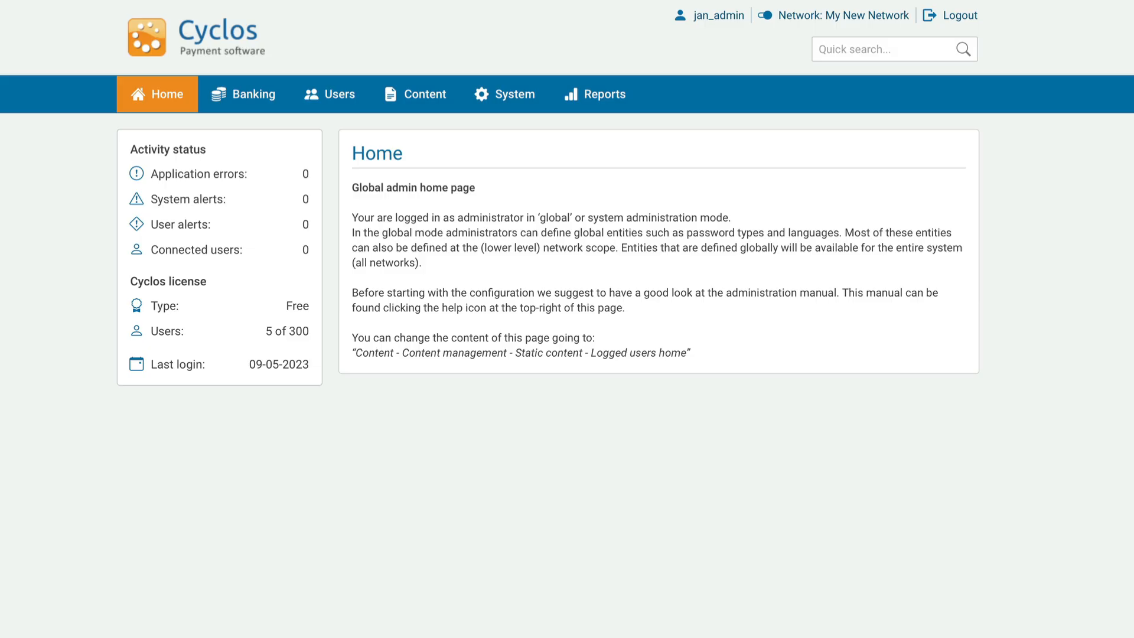
left_click(526, 105)
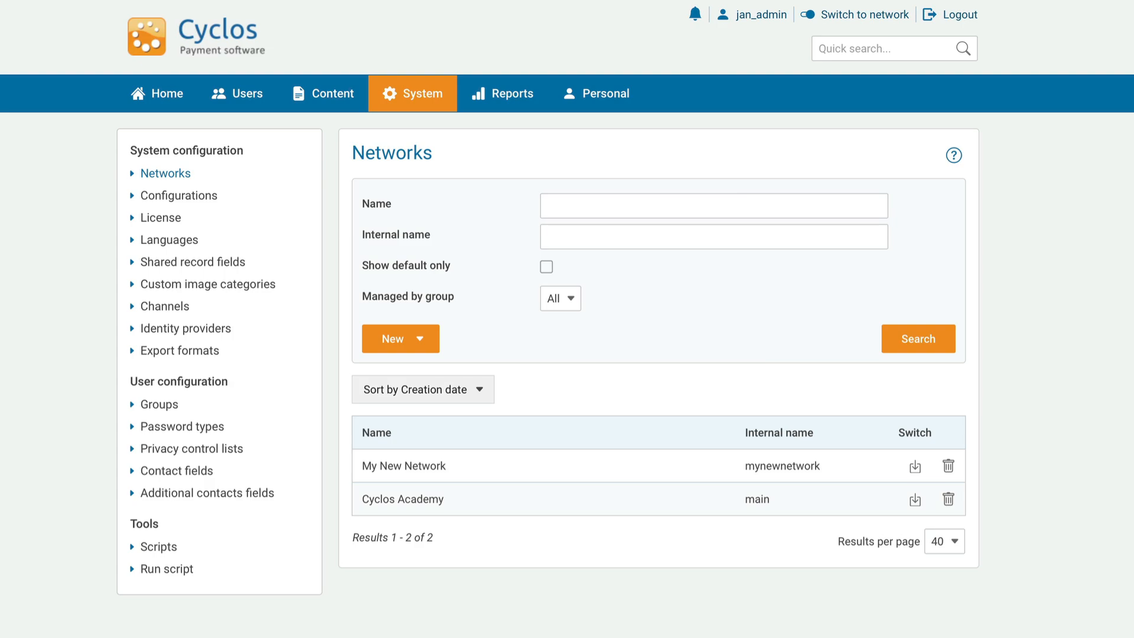
- Start a wizard network 'My Basic Network' (mybasicnetwork), described 'Network is created by means of the wizard.'
left_click(396, 338)
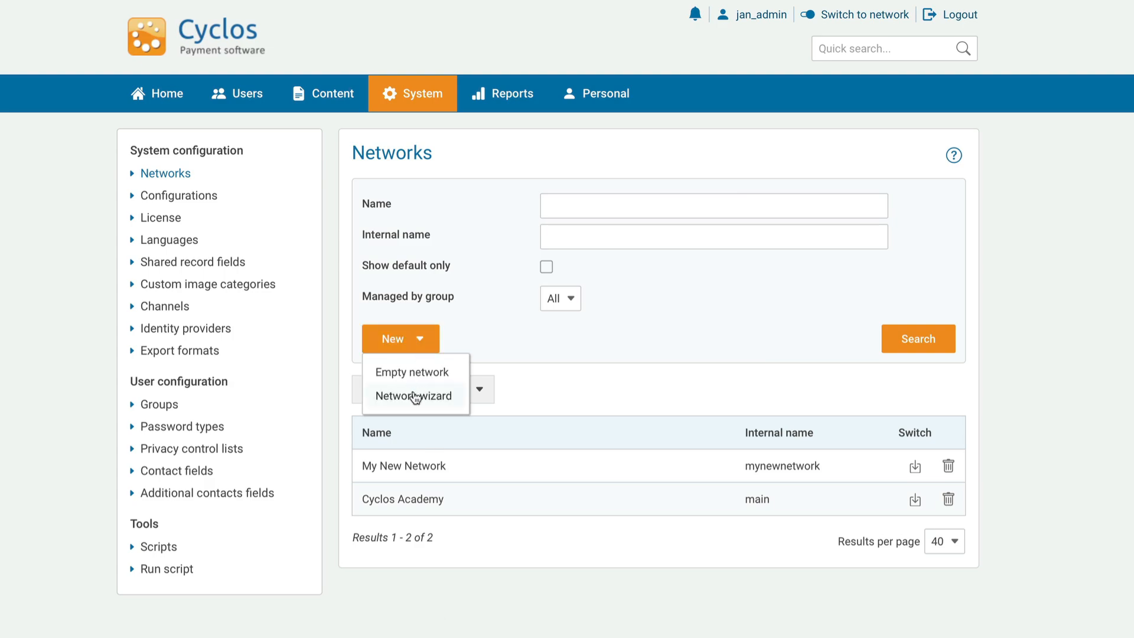
left_click(415, 396)
scroll(417, 322, "down", 1)
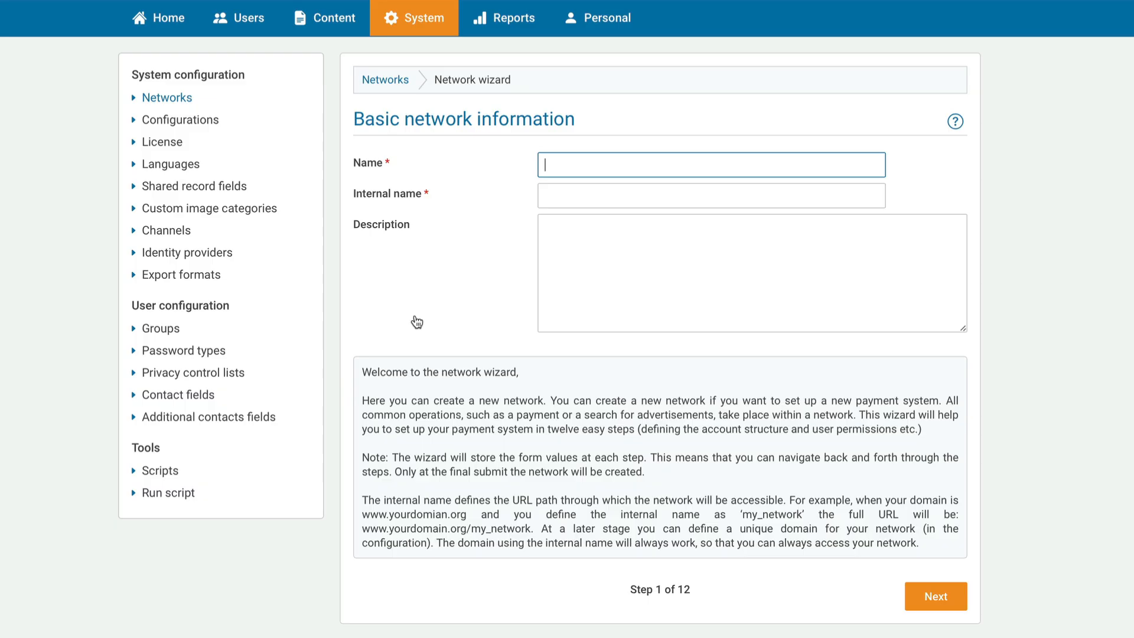
type("My Basic Network")
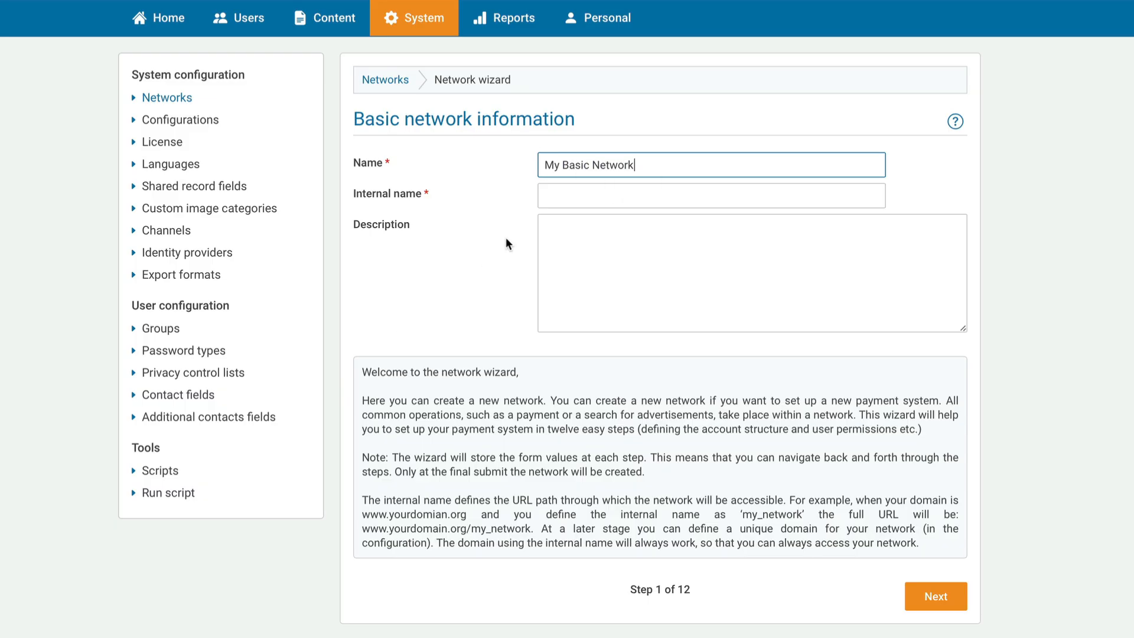
left_click(585, 196)
type("mybasic")
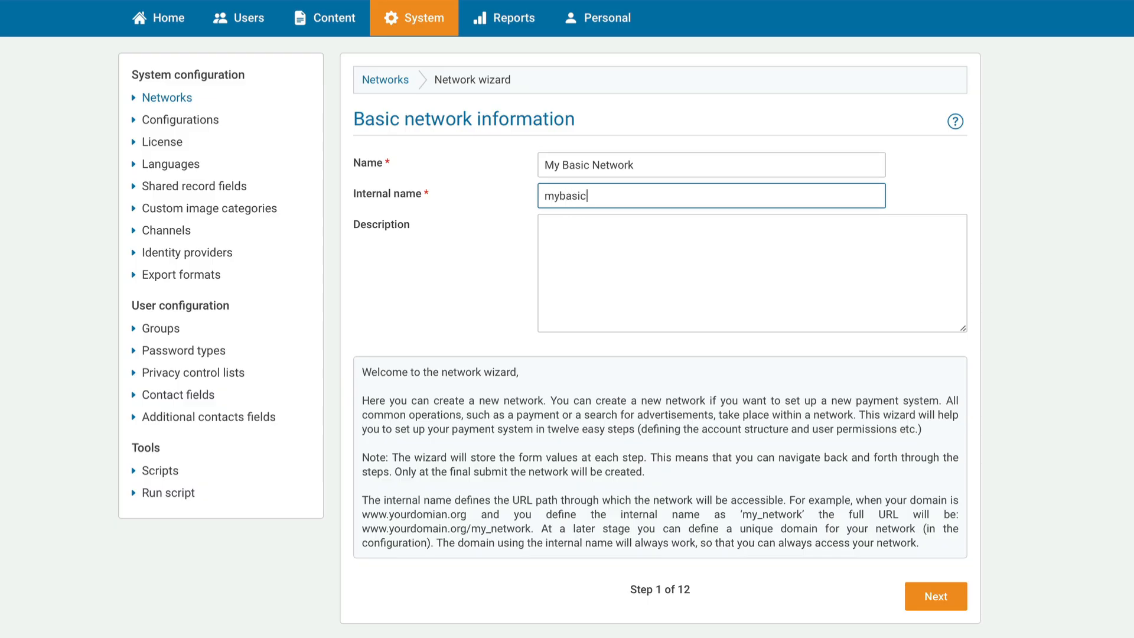
type("network")
left_click(562, 225)
type("Net")
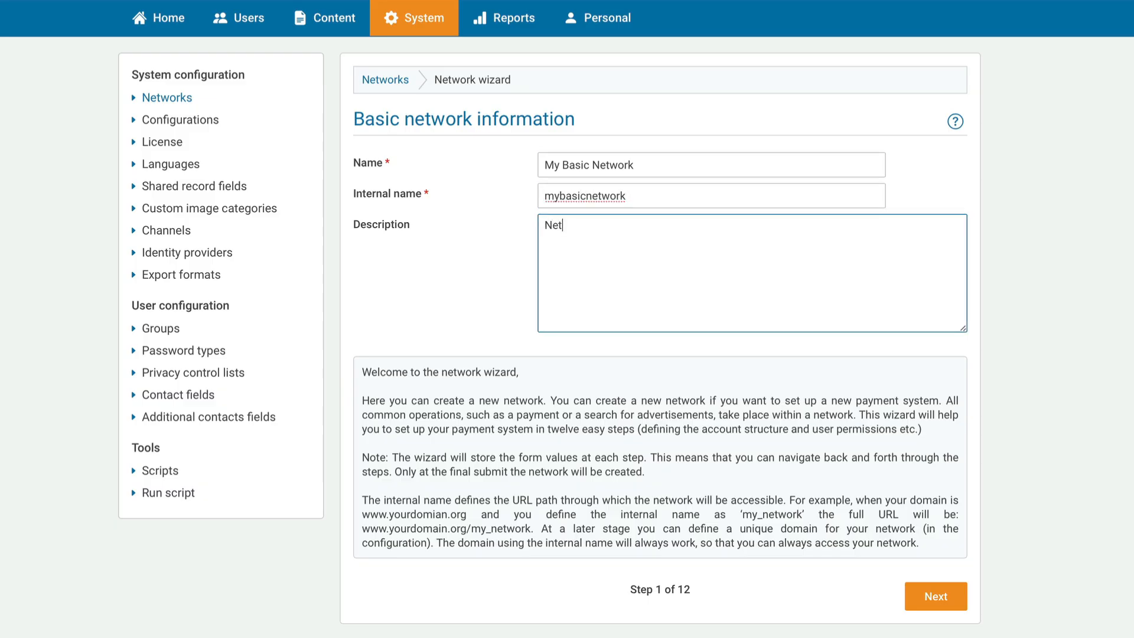
type("work is created by means of the wi")
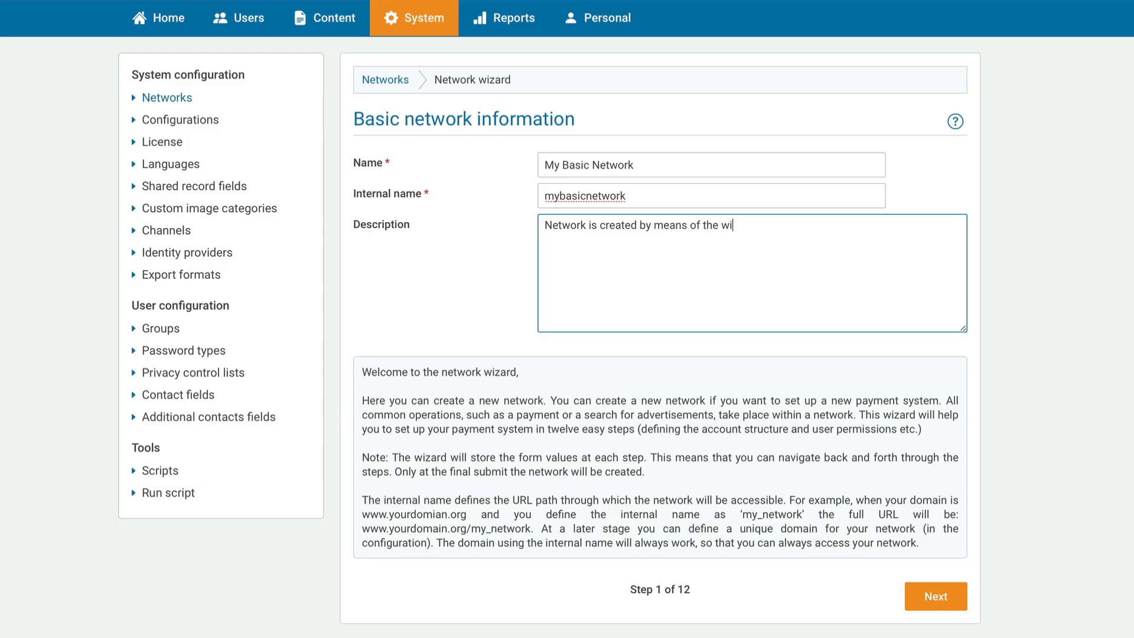
type("zard.")
left_click(957, 609)
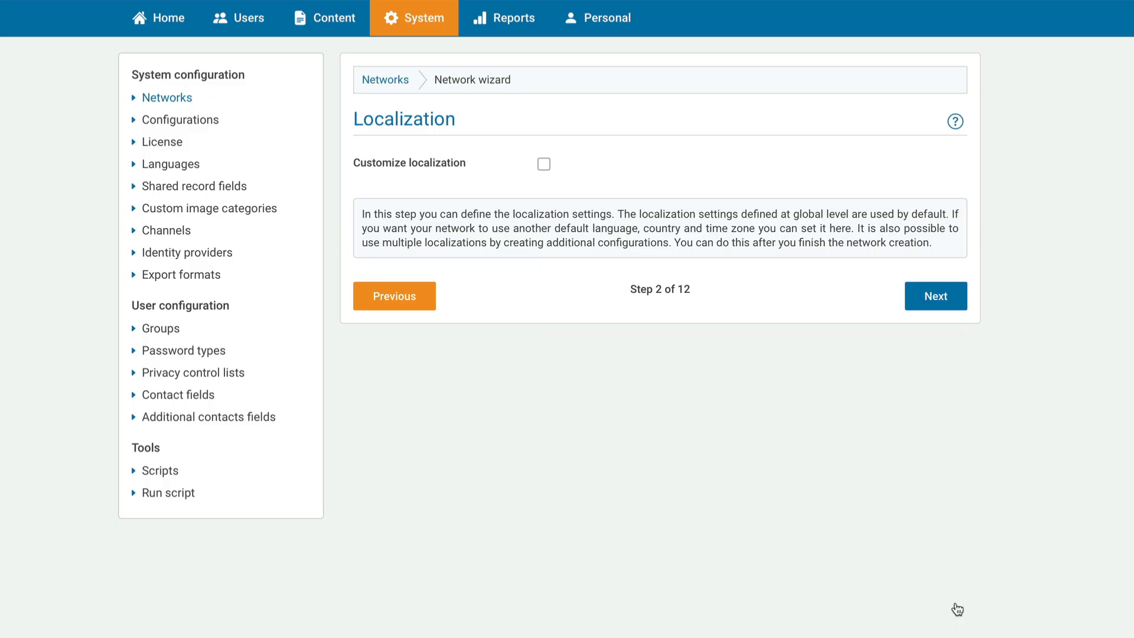
- Enable custom localization, then name the administrator 'Local network administrator' and enter a login name
left_click(545, 165)
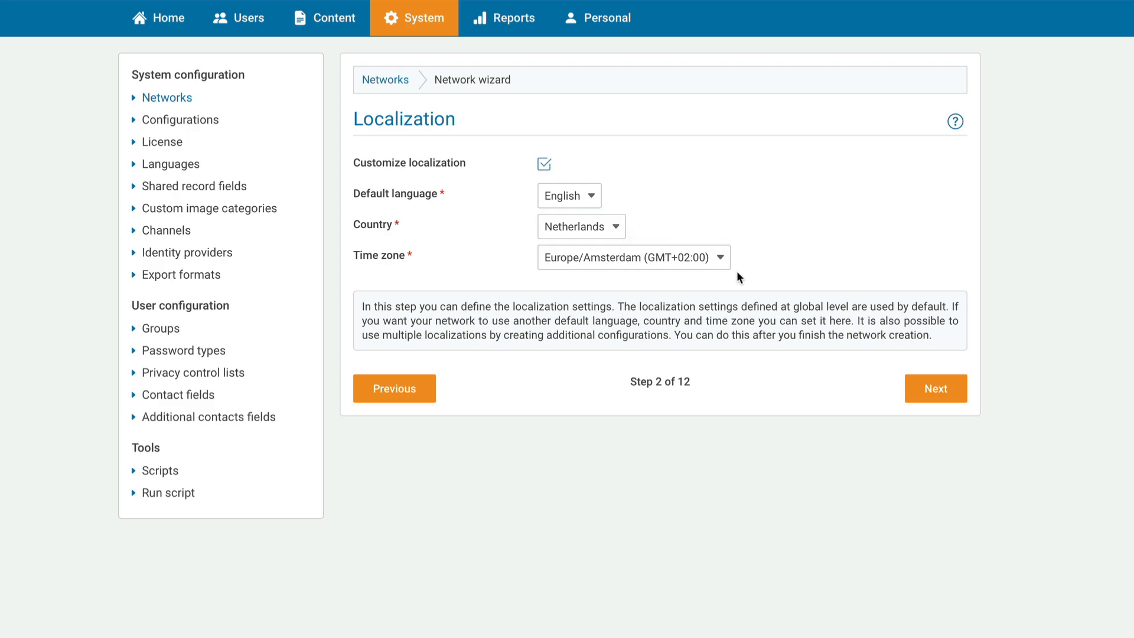
left_click(933, 397)
left_click(698, 196)
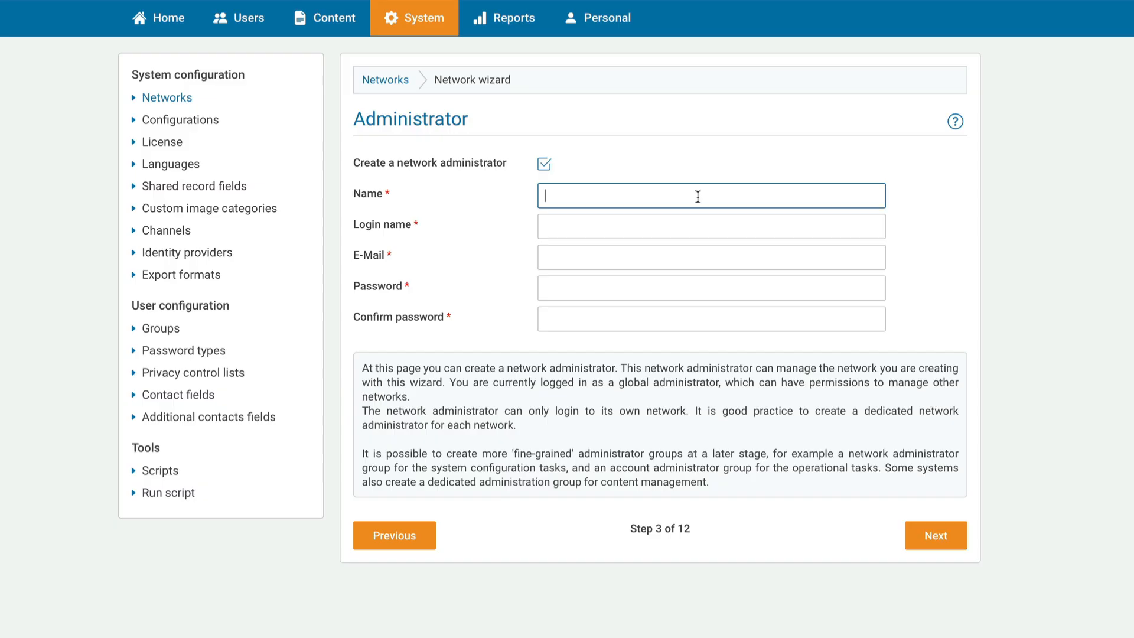
type("Local network administrator")
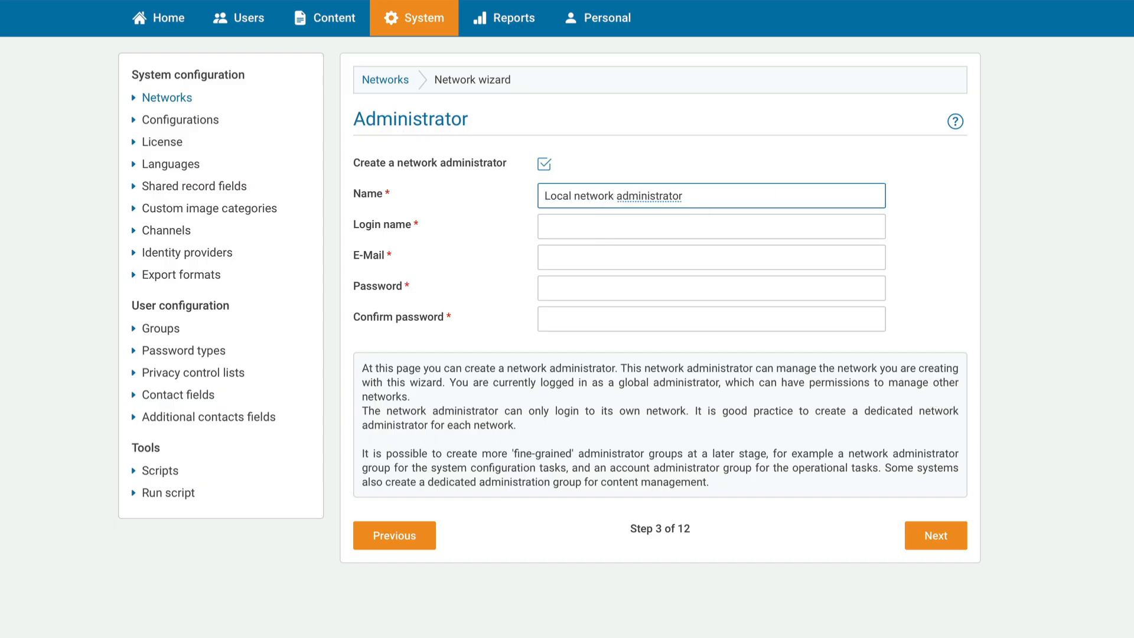
key("Tab")
type("network-admin")
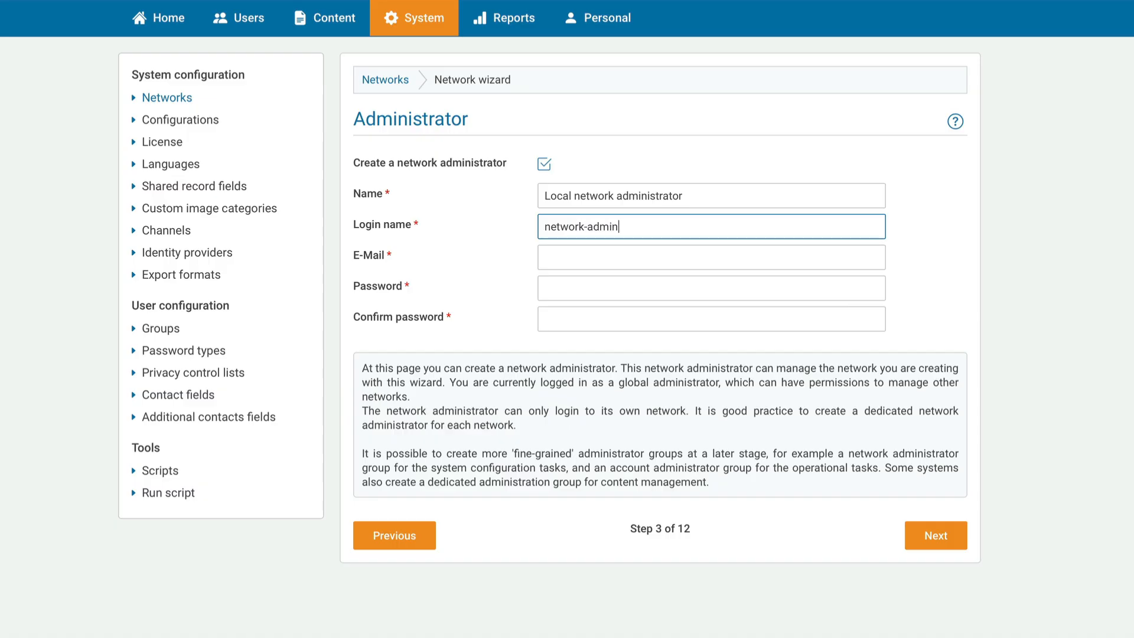
- Enter the administrator's e-mail, password and password confirmation, then continue
left_click(618, 260)
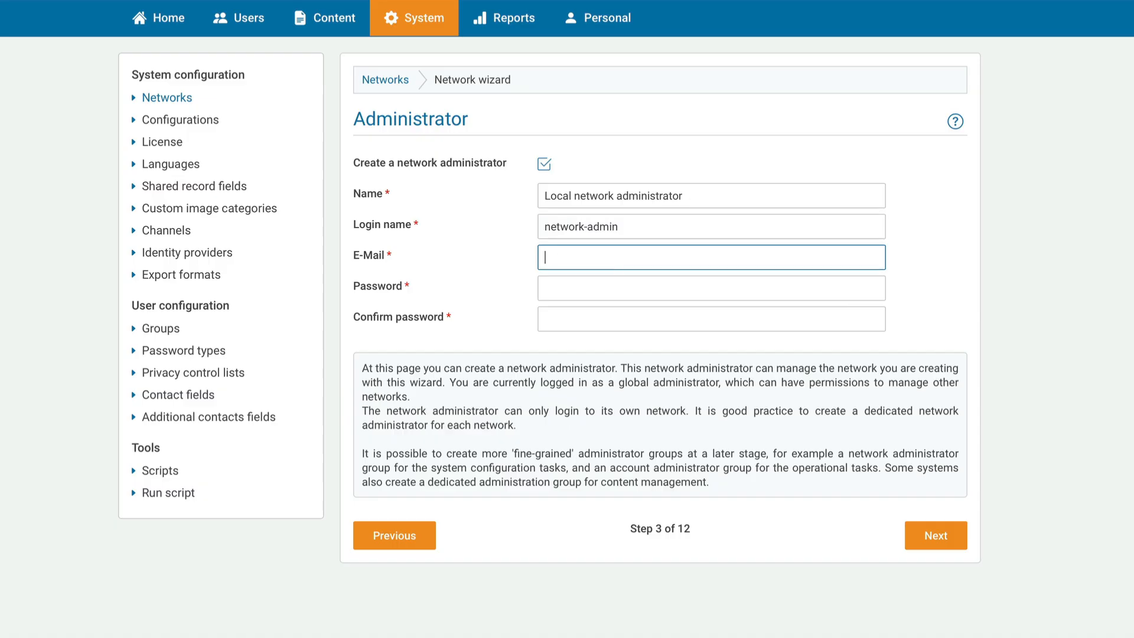
left_click(608, 282)
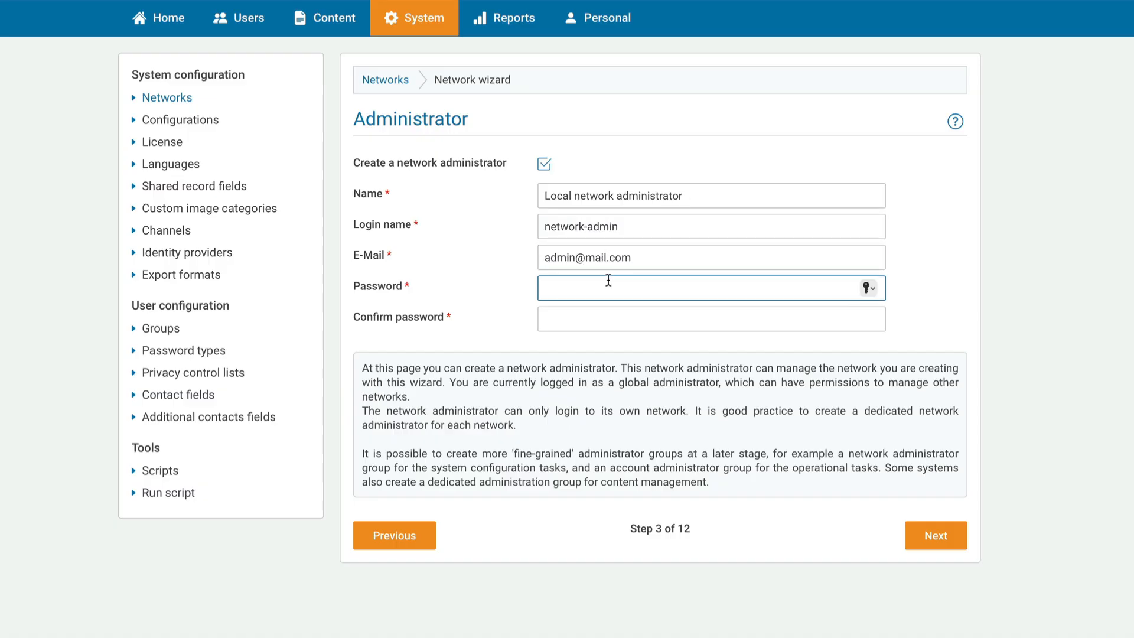
type("admin123")
key("Tab")
type("admin12")
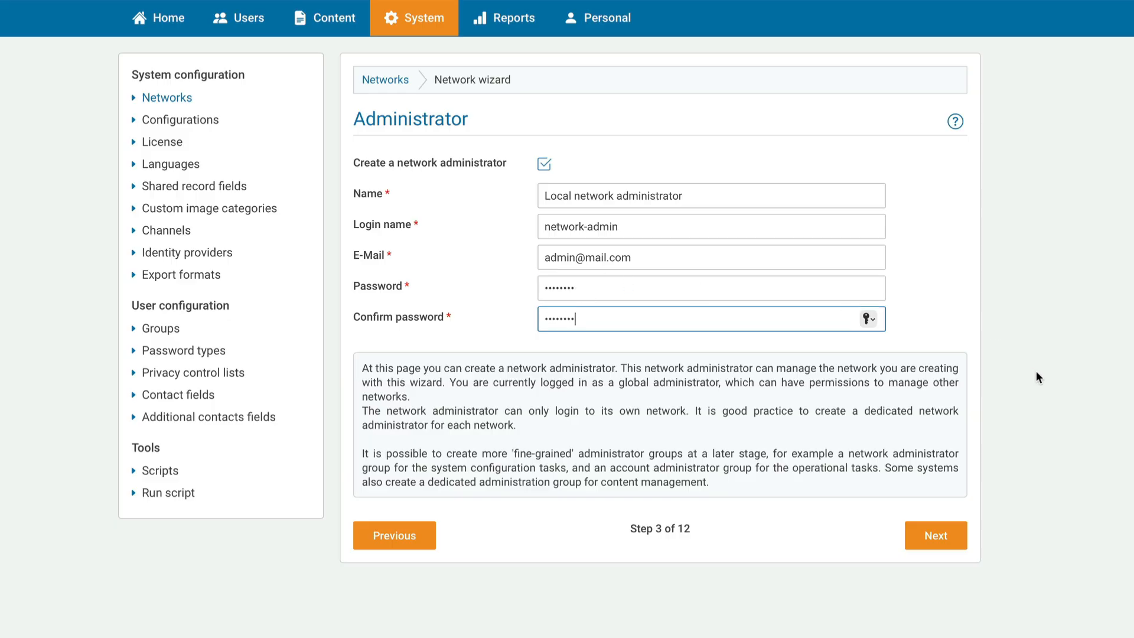
left_click(936, 536)
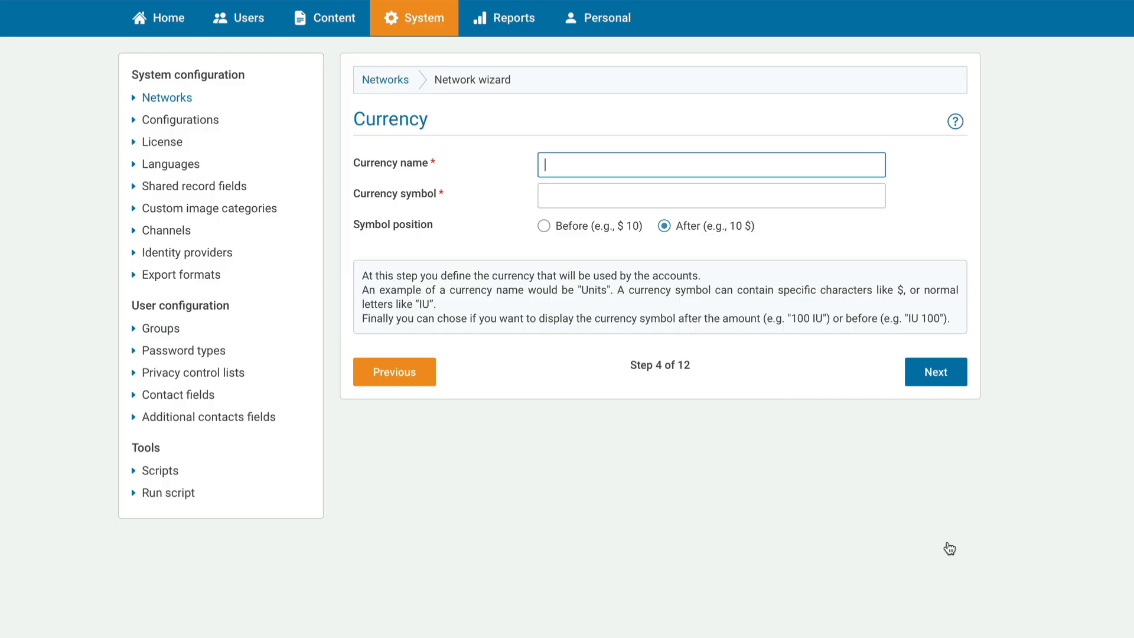
- Name the network currency Circo with the symbol Ci
type("Circ")
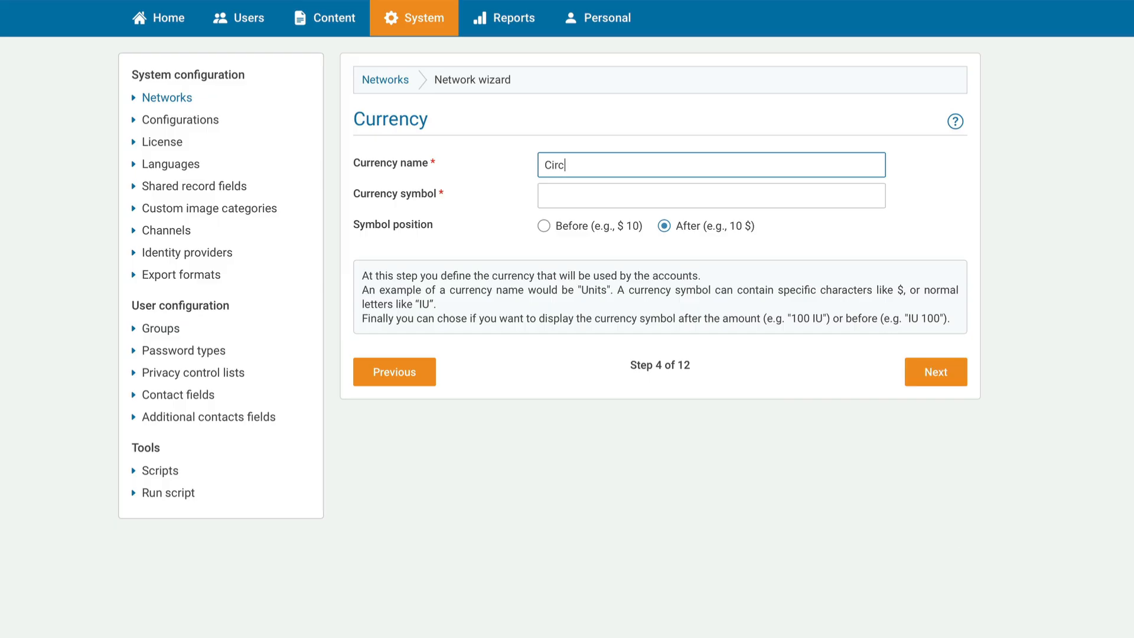
type("o")
left_click(623, 199)
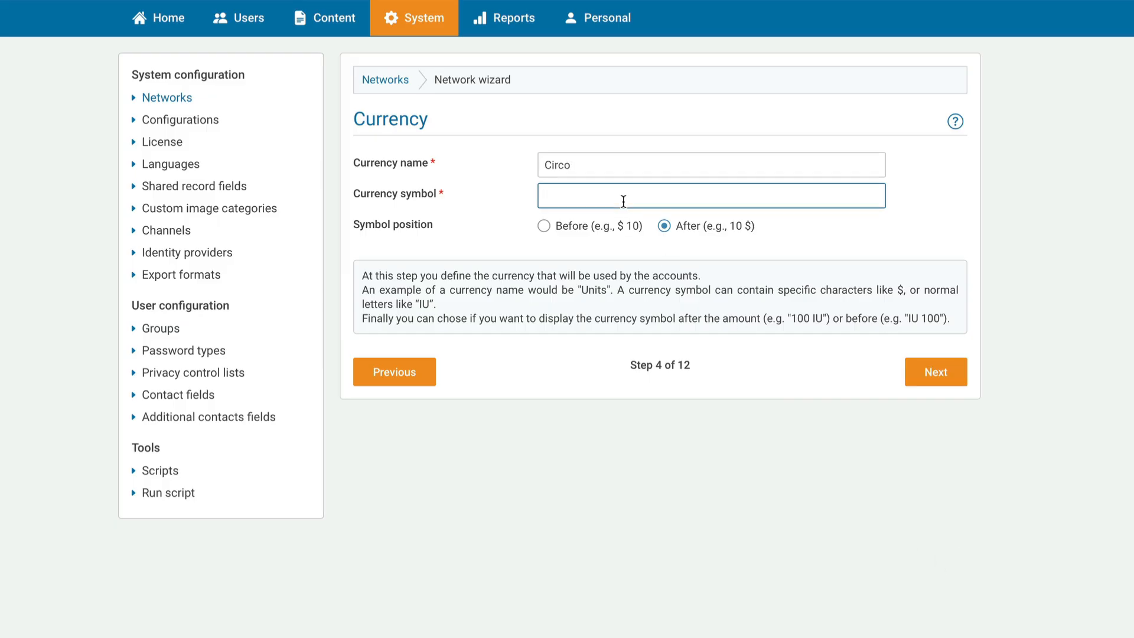
type("Ci")
left_click(940, 374)
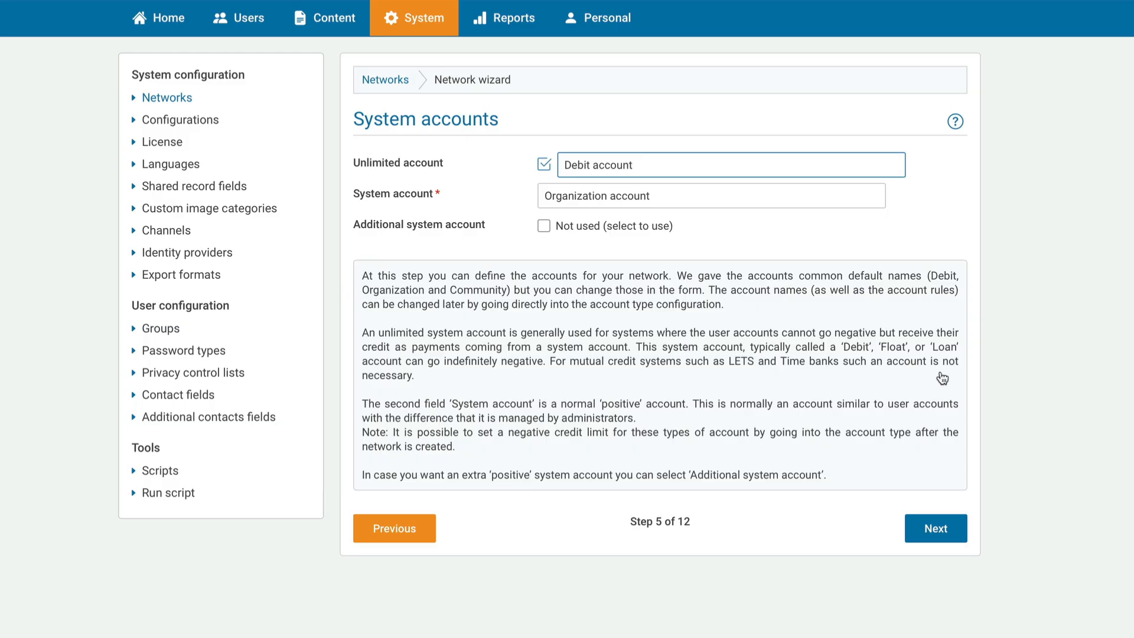
- Keep the default Debit and Organization system accounts and advance to the User account step
left_click(952, 535)
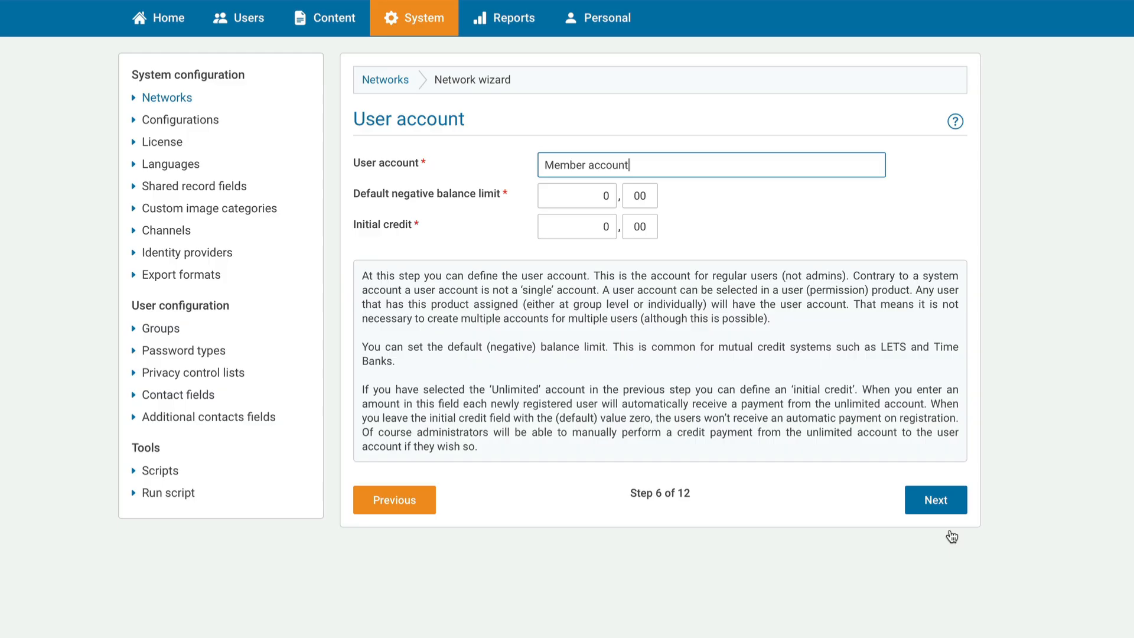
left_click(949, 512)
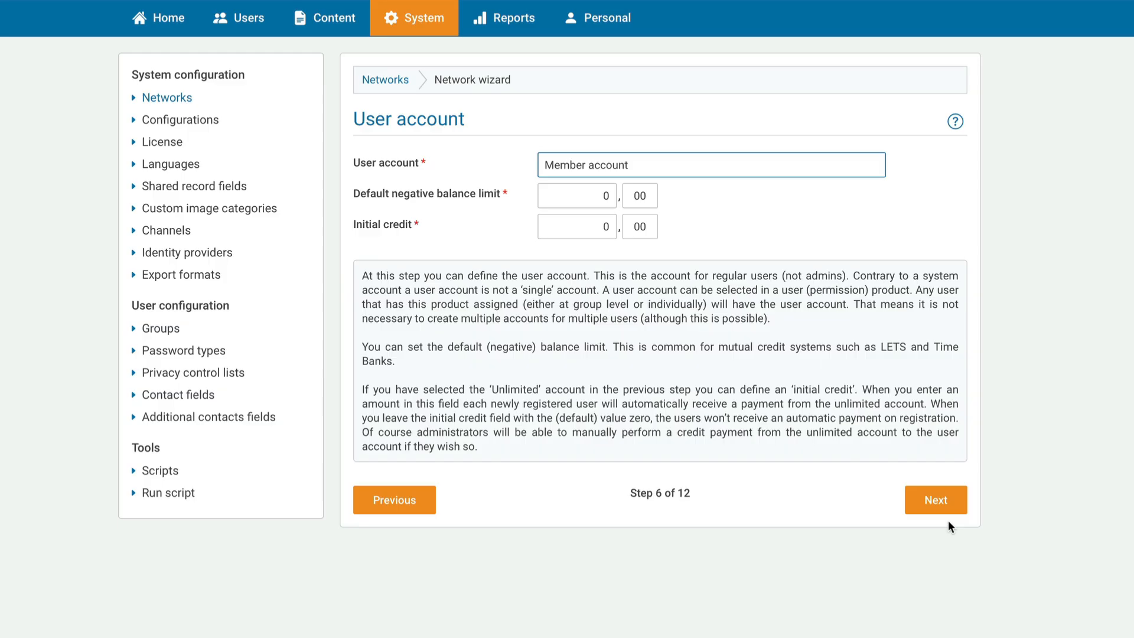
- Skip user account and brokers, adding Birth date, Gender, Marital status, Website and About me profile fields
left_click(949, 507)
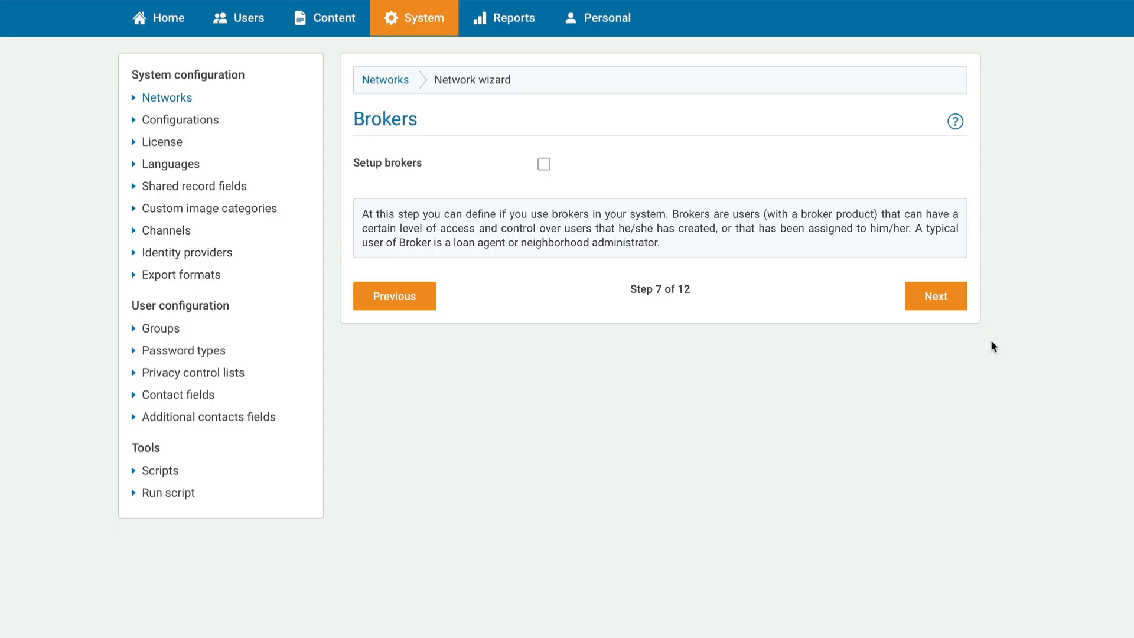
left_click(940, 299)
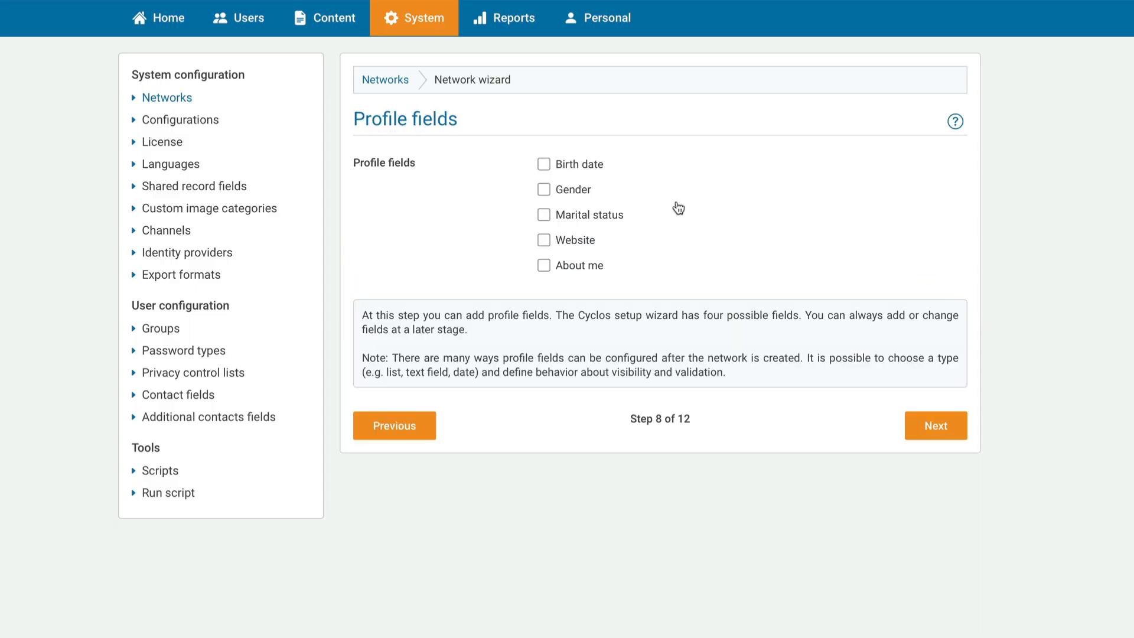
left_click(545, 166)
left_click(544, 190)
left_click(544, 215)
left_click(544, 240)
left_click(544, 266)
left_click(952, 437)
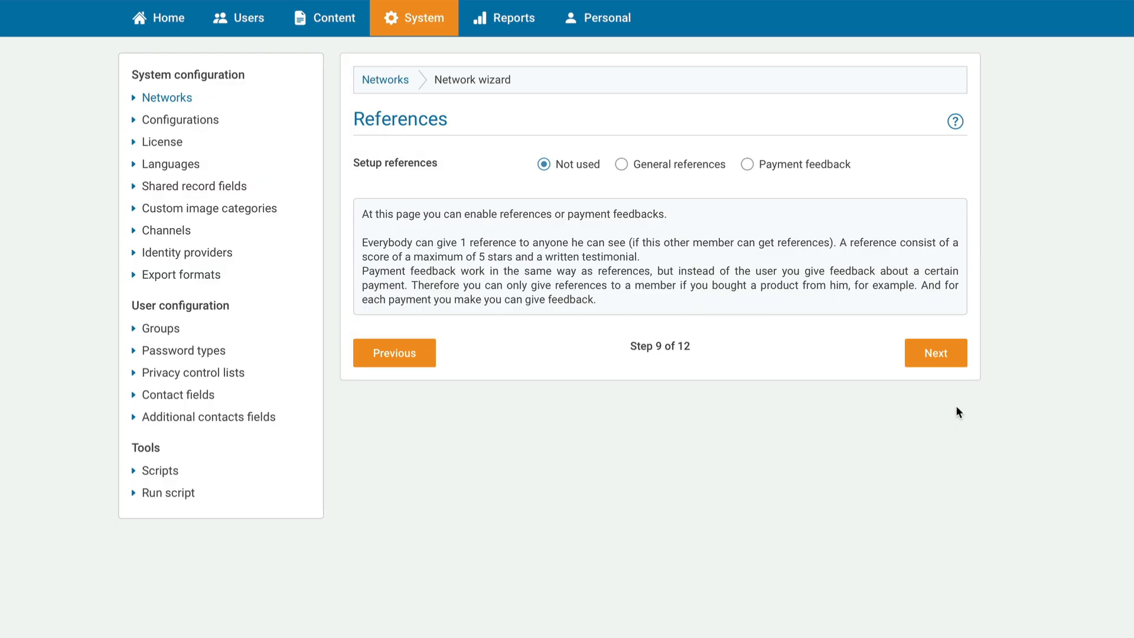
- Skip references and include the Remarks and Helpdesk log records
left_click(941, 361)
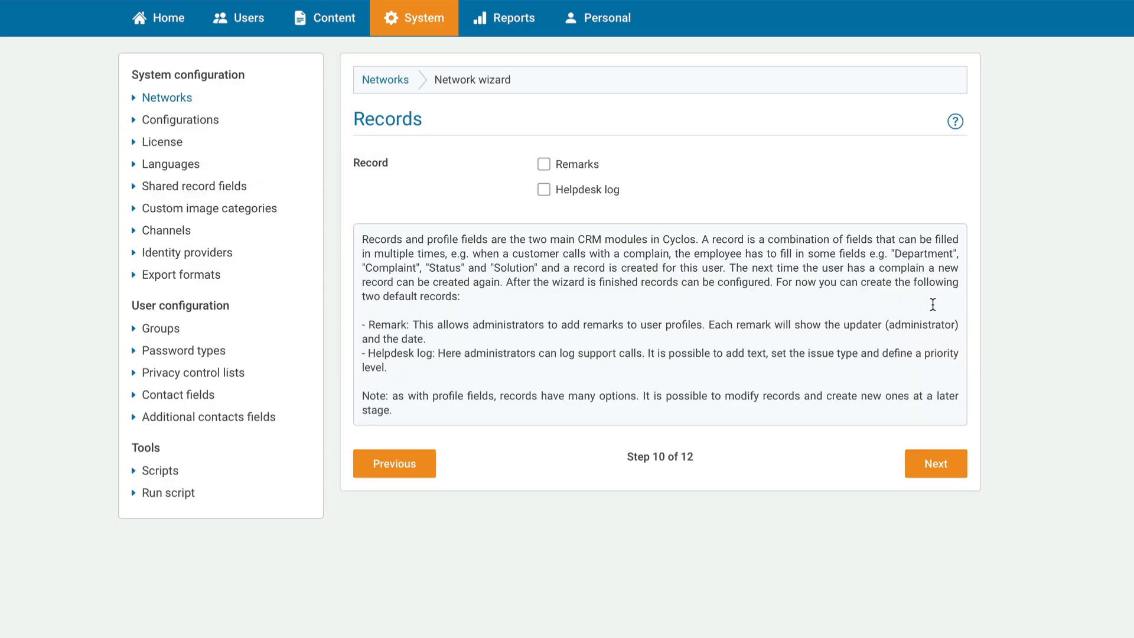
left_click(544, 165)
left_click(543, 190)
left_click(941, 464)
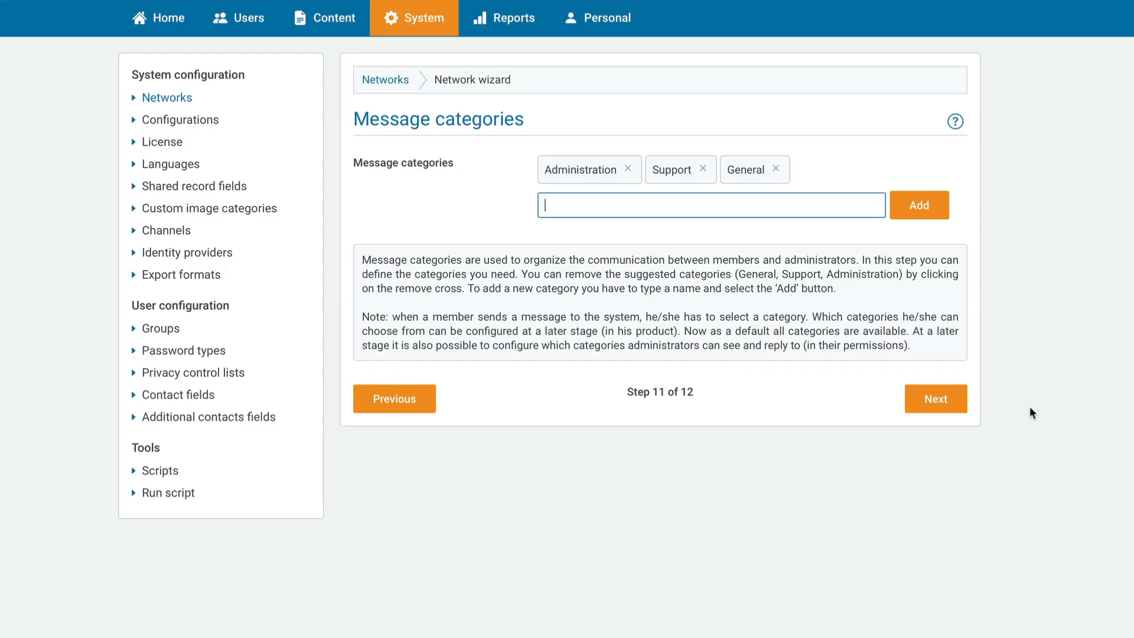
- Keep default message categories, add Professional level and Trade type ad fields, and finish the wizard
left_click(951, 405)
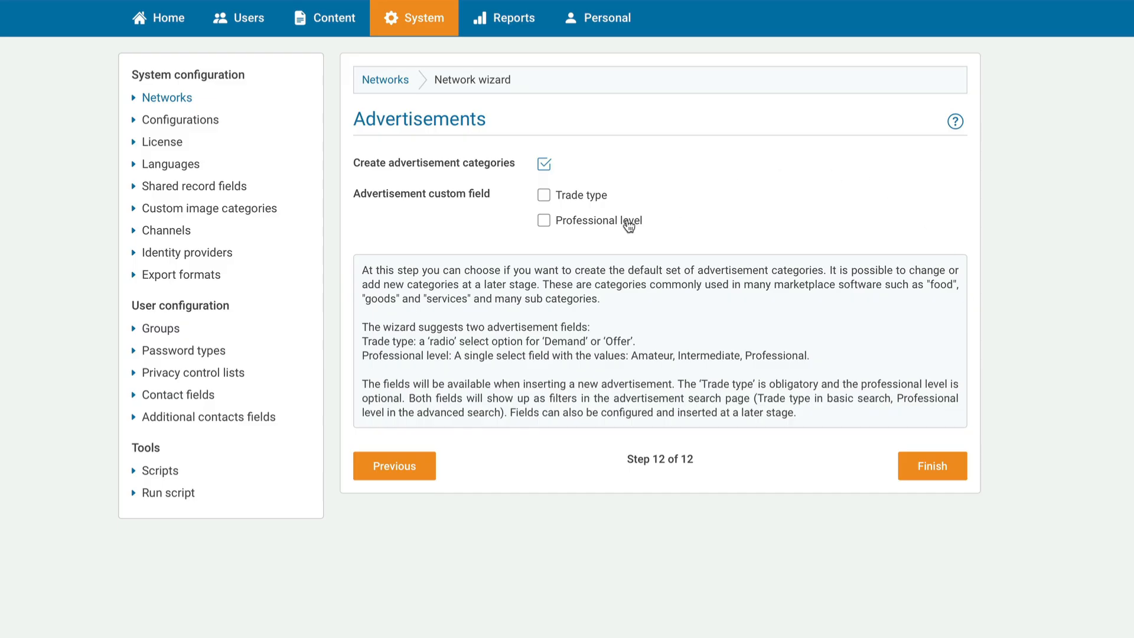
left_click(545, 222)
left_click(544, 195)
left_click(952, 470)
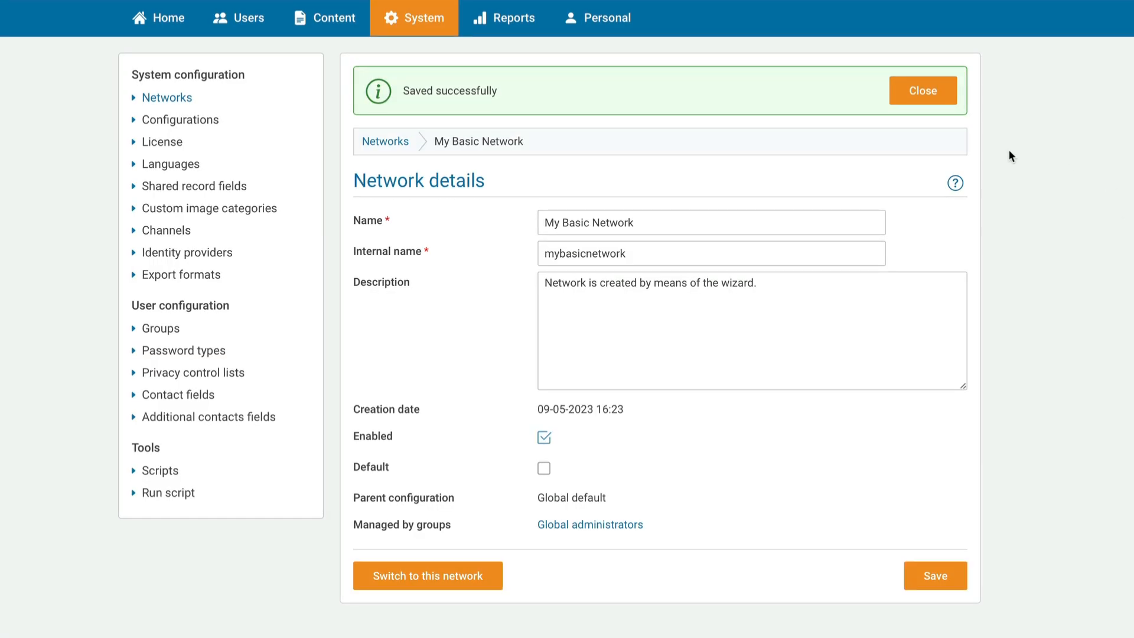
- Dismiss the 'Saved successfully' banner and return to the Networks list showing My Basic Network
left_click(937, 95)
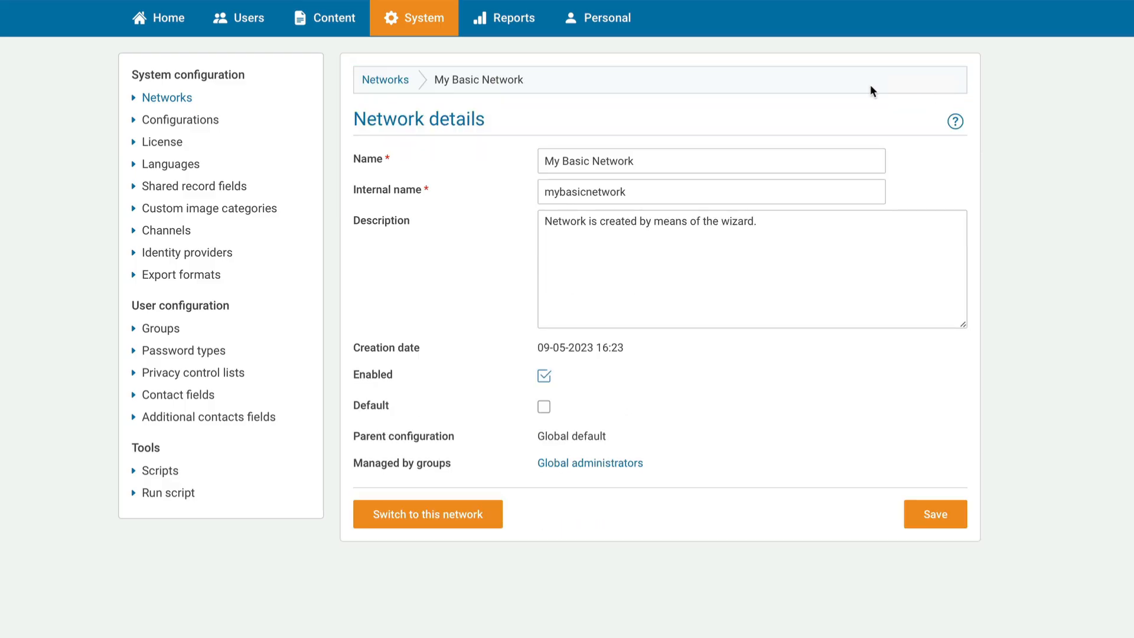
left_click(181, 106)
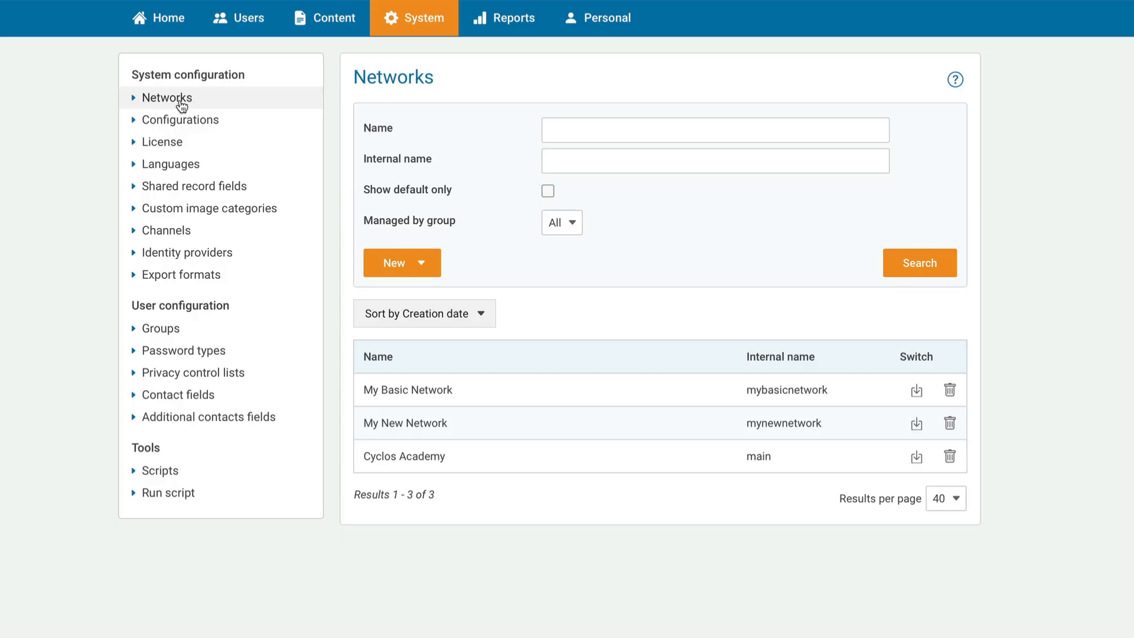